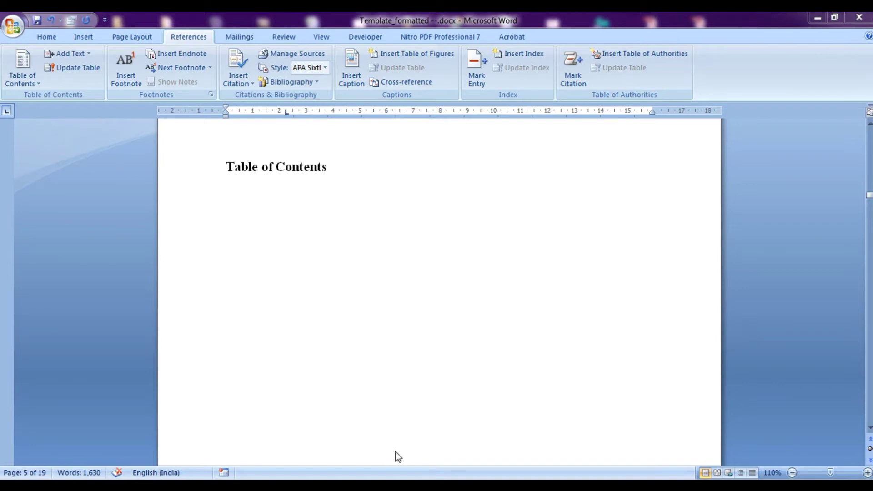
Add a blank line beneath the 'Table of Contents' heading on page 5.
click(46, 37)
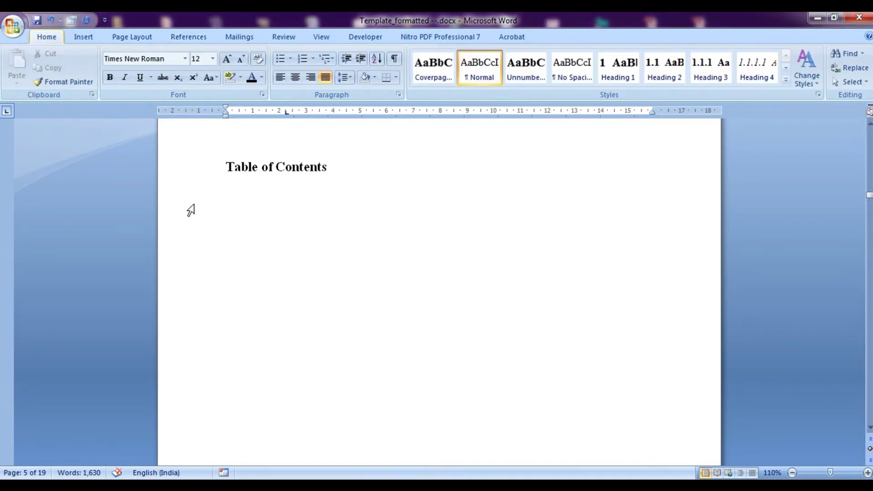
click(267, 243)
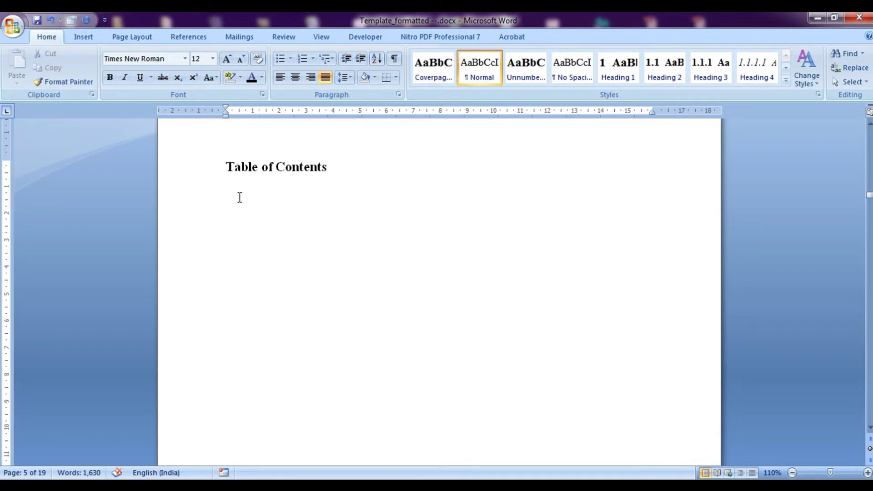
key(Return)
click(203, 38)
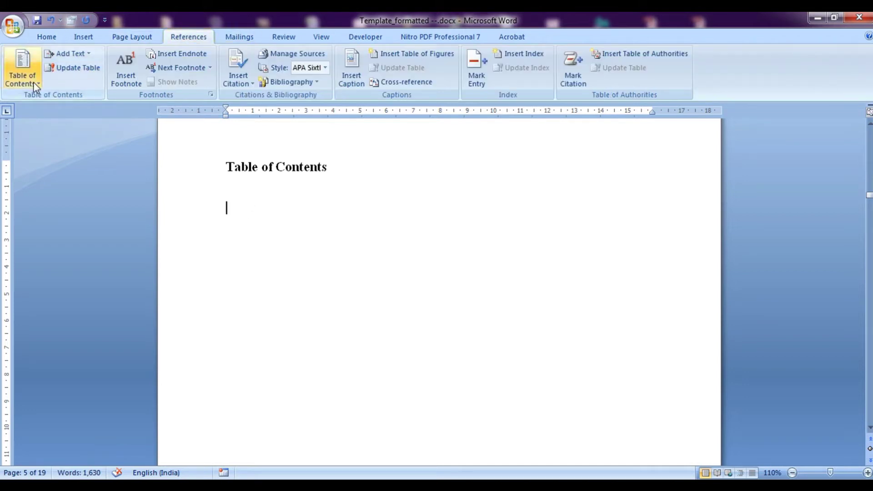
Open the custom Table of Contents dialog, showing 3 levels with a dotted leader.
click(30, 84)
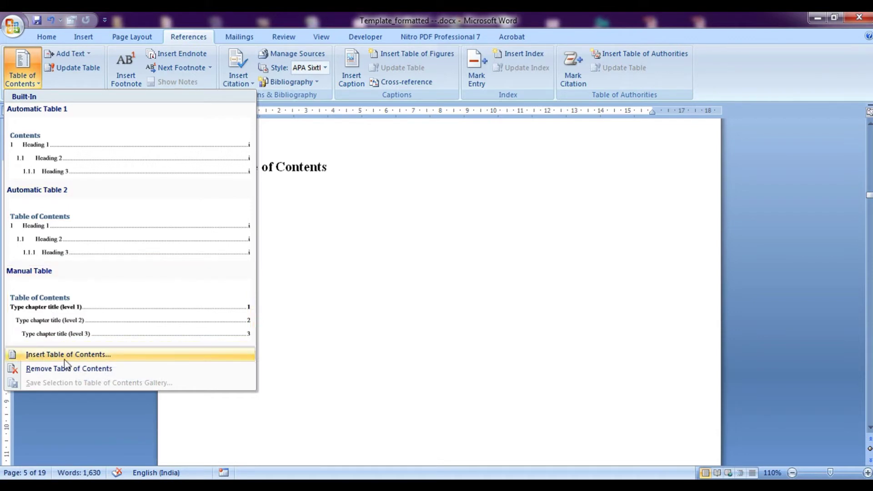
click(176, 358)
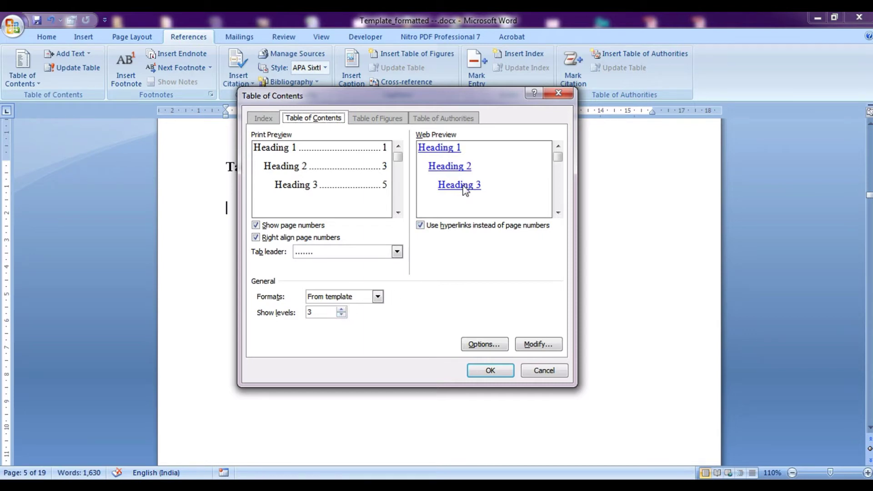
In the contents options, confirm Heading 1, 2 and 3 map to TOC levels 1–3.
click(485, 345)
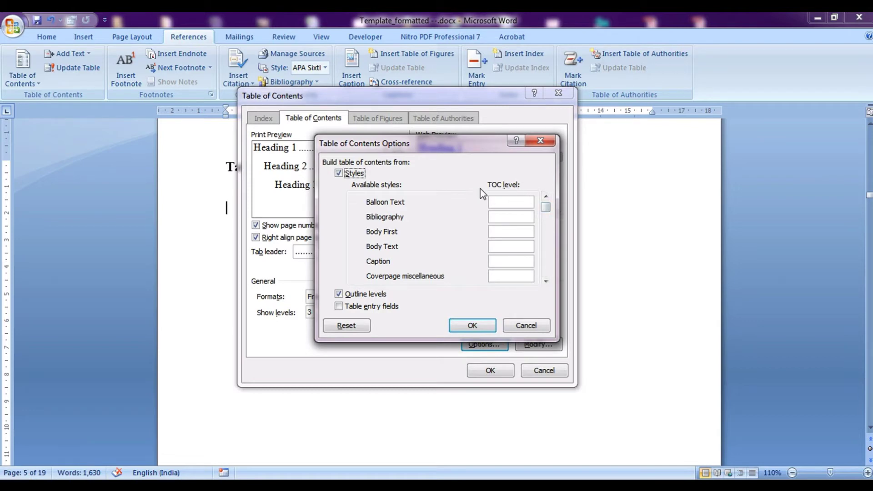
drag(469, 149, 622, 146)
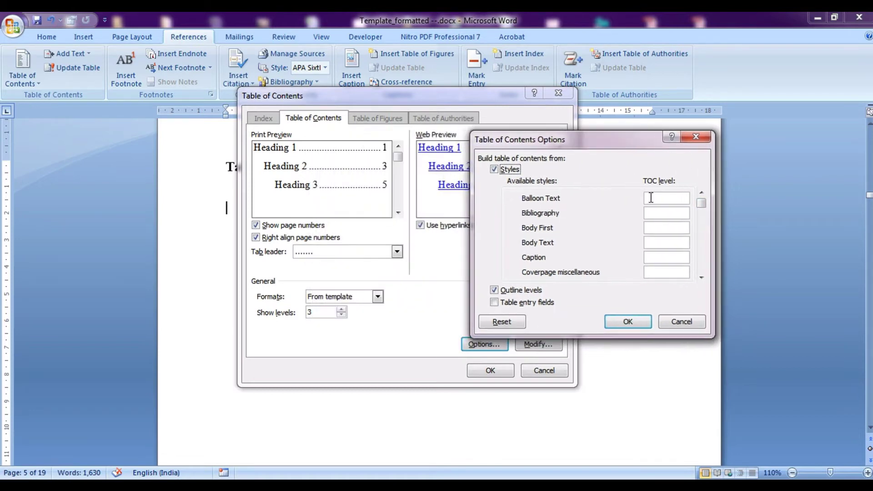
drag(701, 206, 701, 234)
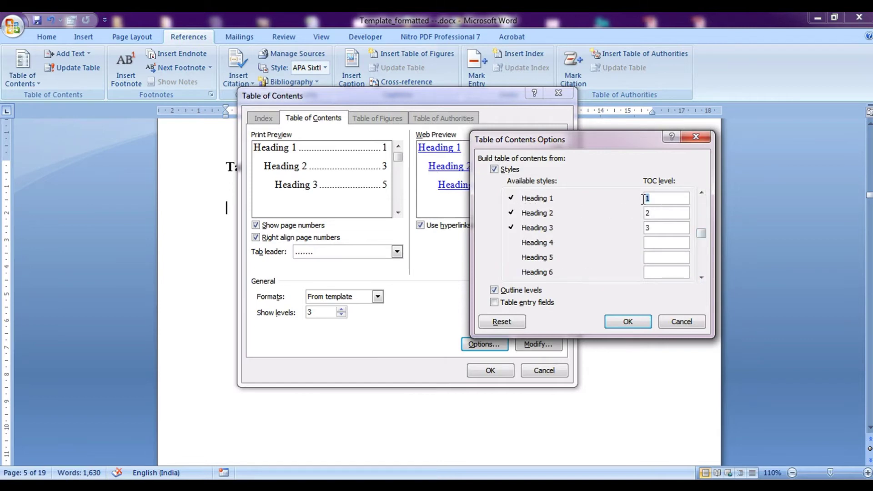
double_click(648, 213)
double_click(648, 228)
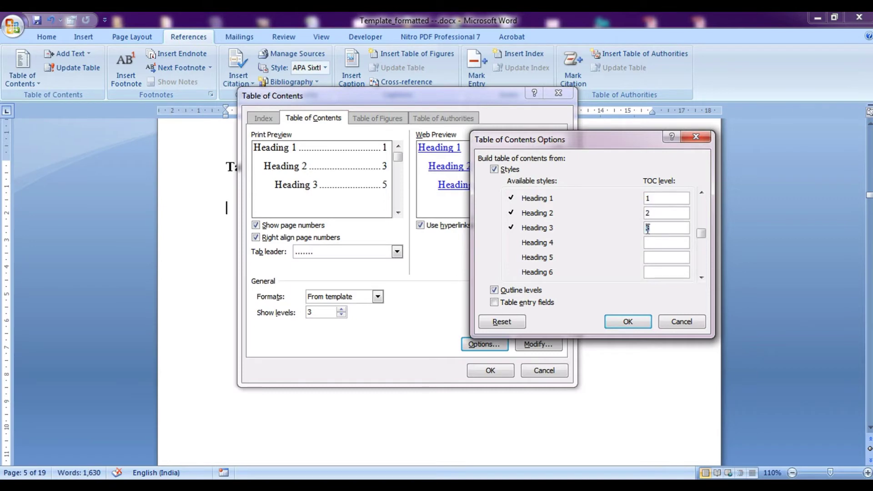
click(661, 198)
Assign TOC level 1 to the Unnumbered titles 1 style and confirm the options.
double_click(702, 278)
click(702, 278)
click(702, 278)
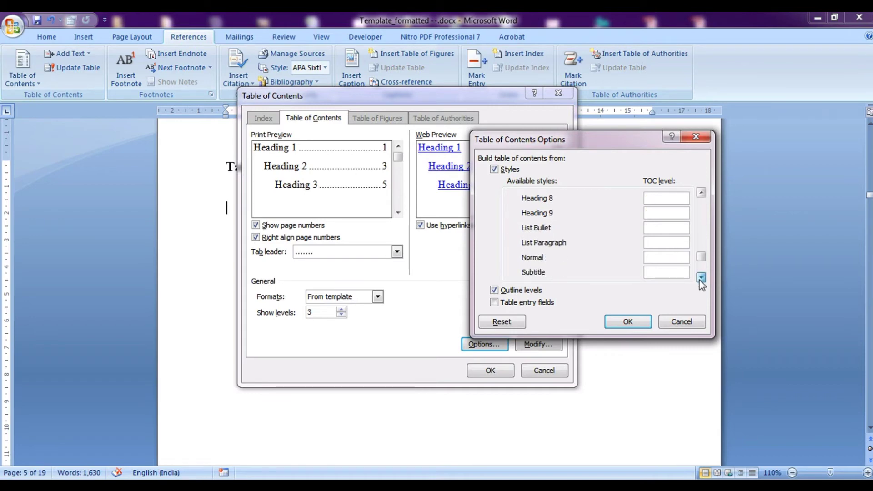
click(702, 277)
click(702, 278)
click(702, 278)
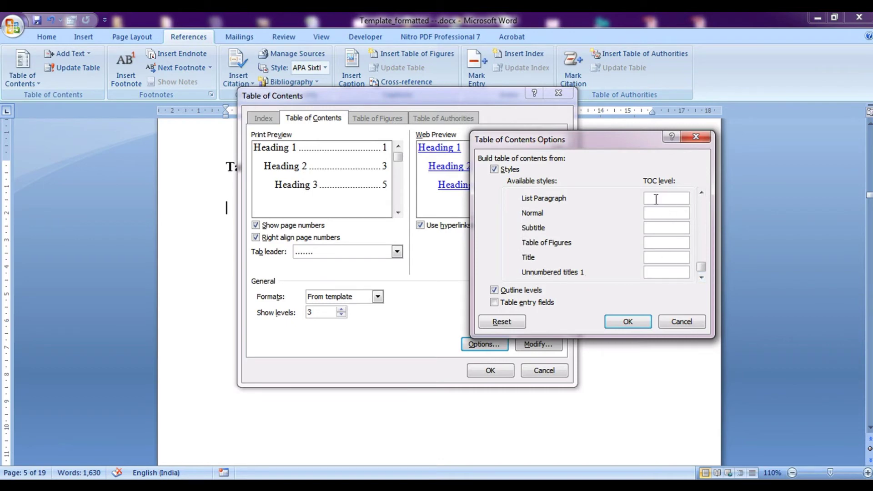
text(1)
click(627, 322)
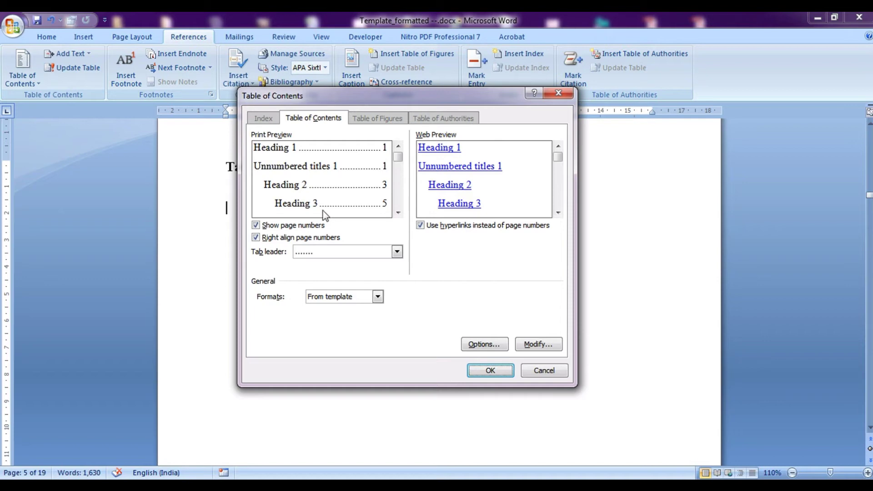
Insert the table of contents with the new level settings.
click(481, 371)
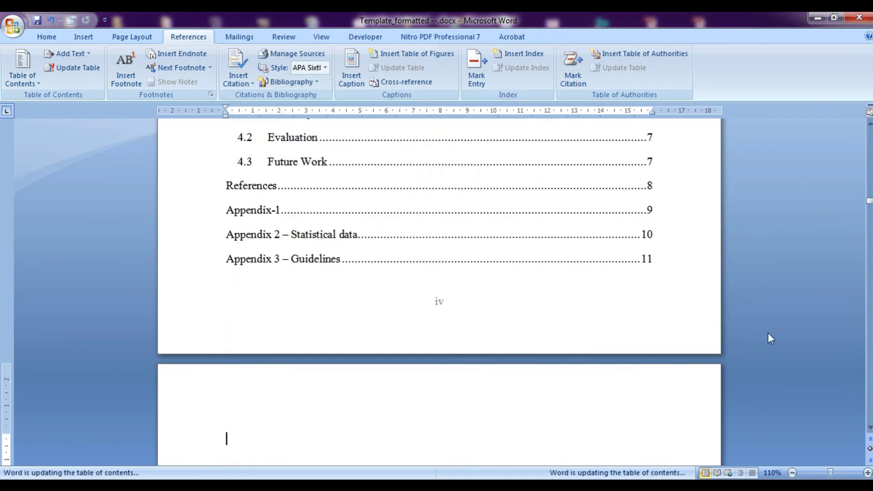
scroll(870, 129, up, 4)
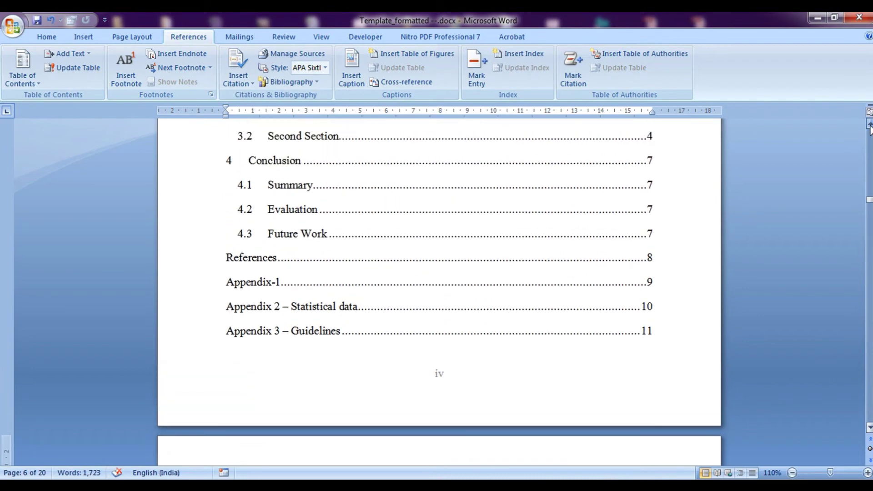
scroll(869, 129, up, 5)
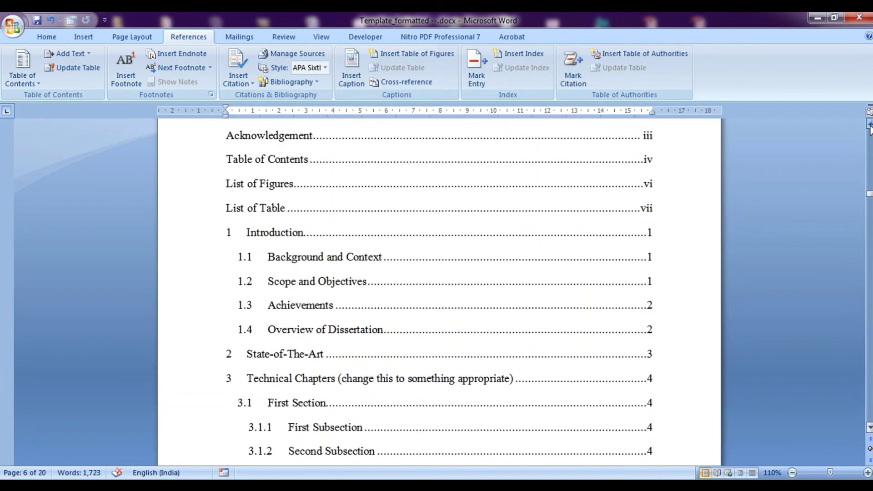
scroll(870, 129, up, 1)
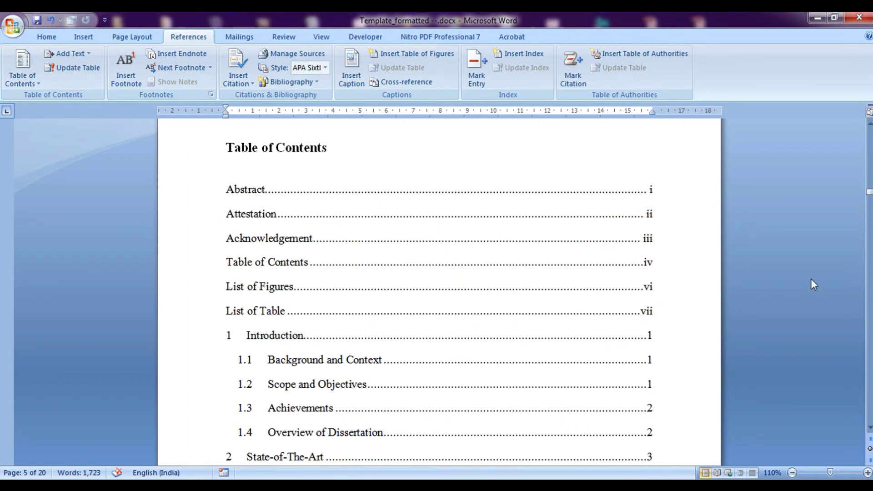
Move down to the blank page around page 15 and place the cursor there.
mouse_move(869, 195)
mouse_down()
mouse_move(869, 207)
mouse_move(869, 198)
mouse_up()
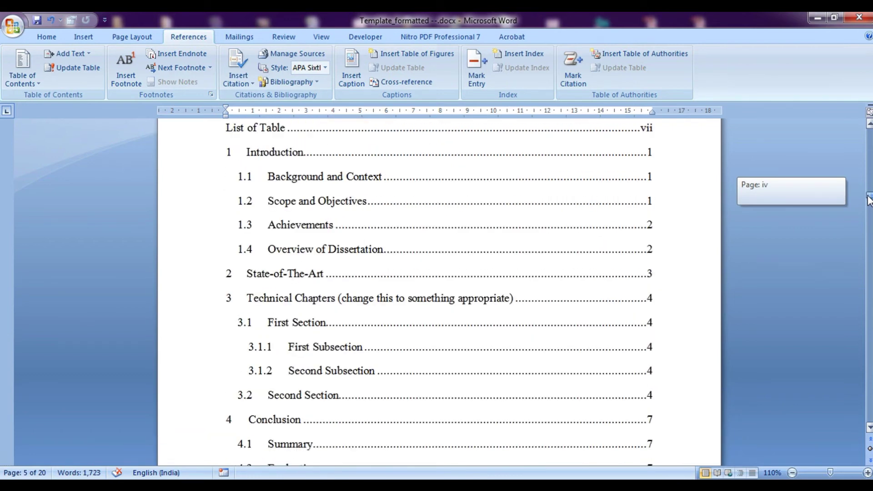
mouse_move(870, 199)
mouse_down()
mouse_move(869, 212)
mouse_move(869, 201)
mouse_up()
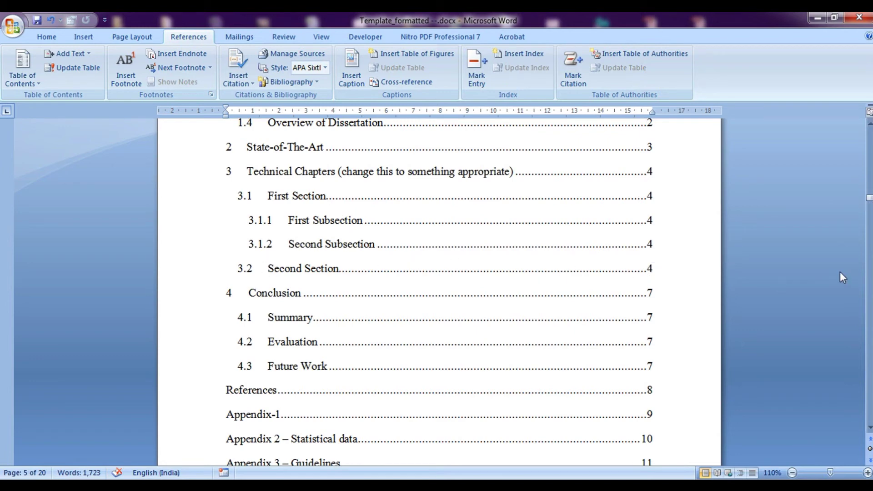
drag(870, 202, 839, 349)
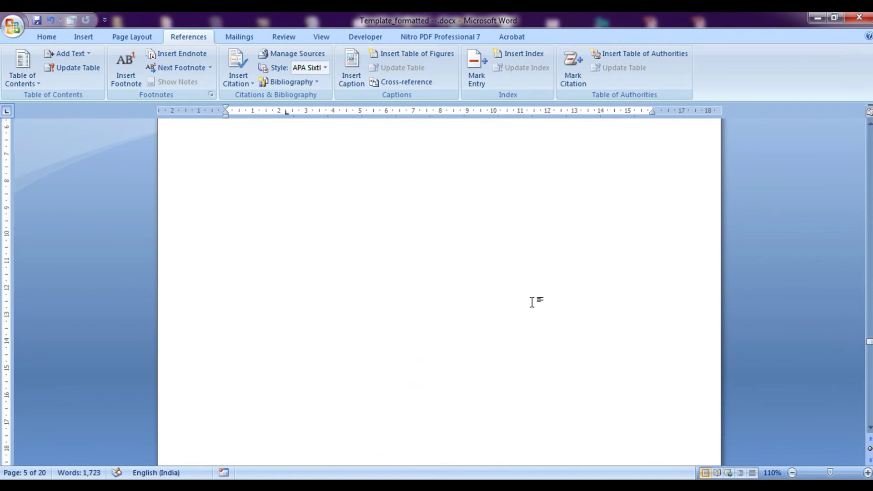
click(531, 302)
Return from the Conclusion pages to the table of contents and select its field.
scroll(439, 297, down, 20)
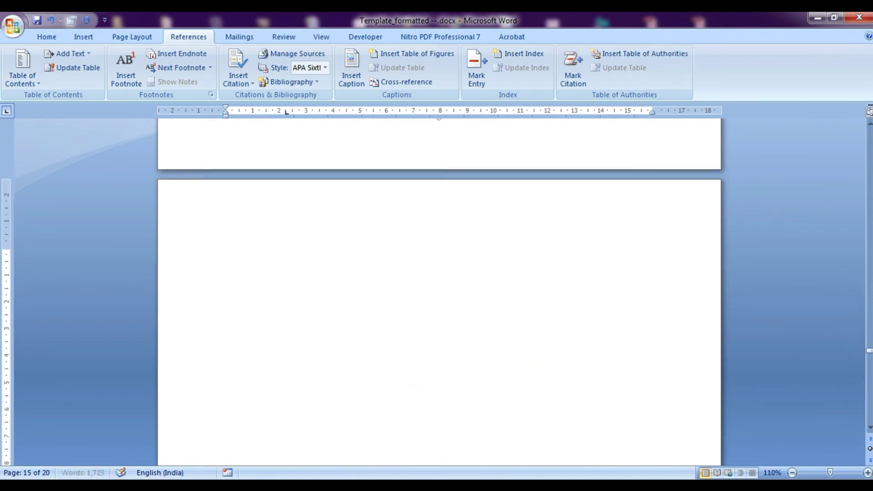
scroll(504, 330, down, 10)
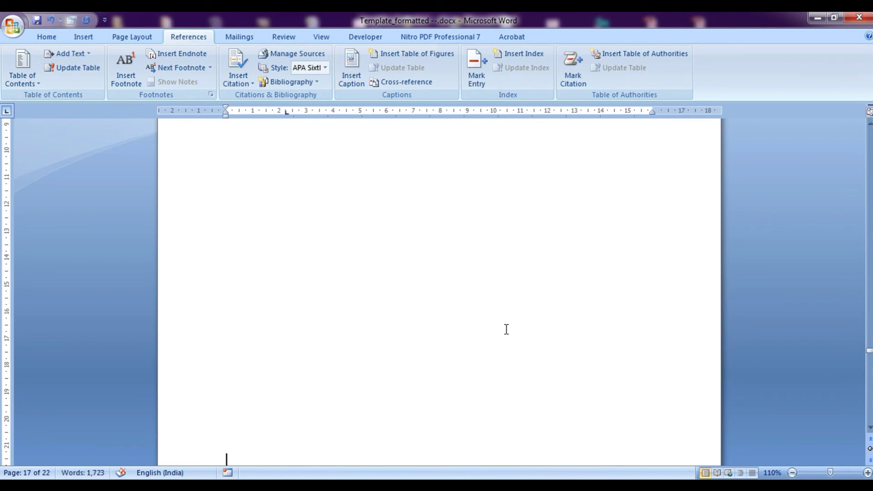
scroll(504, 330, down, 5)
scroll(552, 332, down, 10)
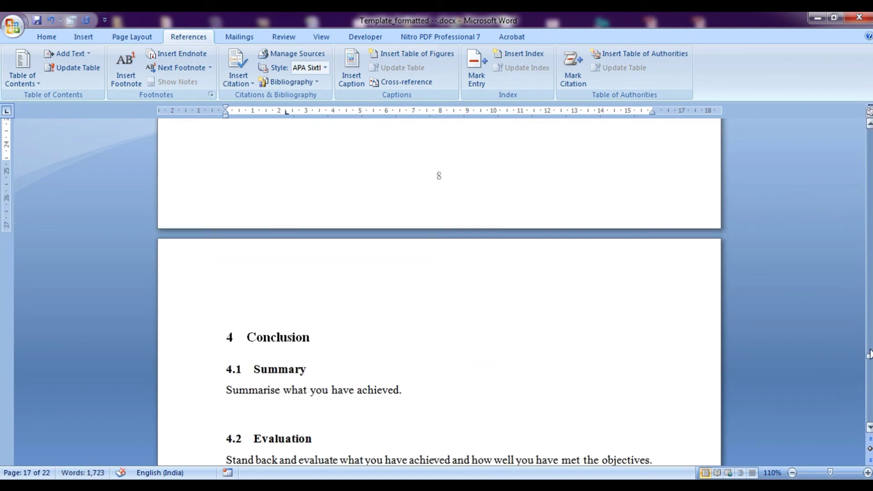
drag(869, 360, 867, 191)
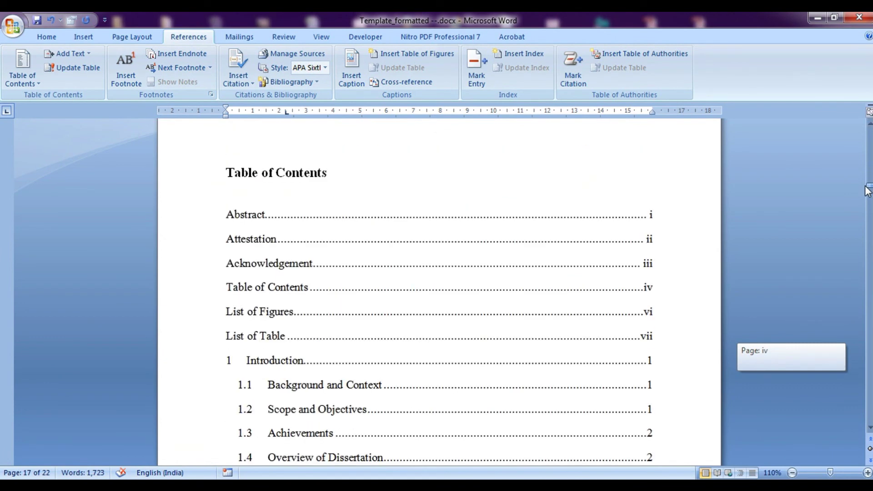
drag(867, 191, 868, 195)
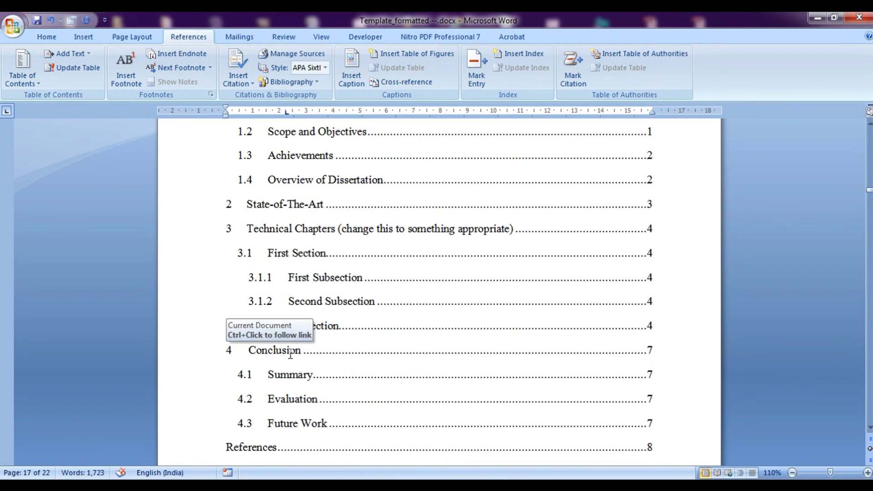
click(652, 355)
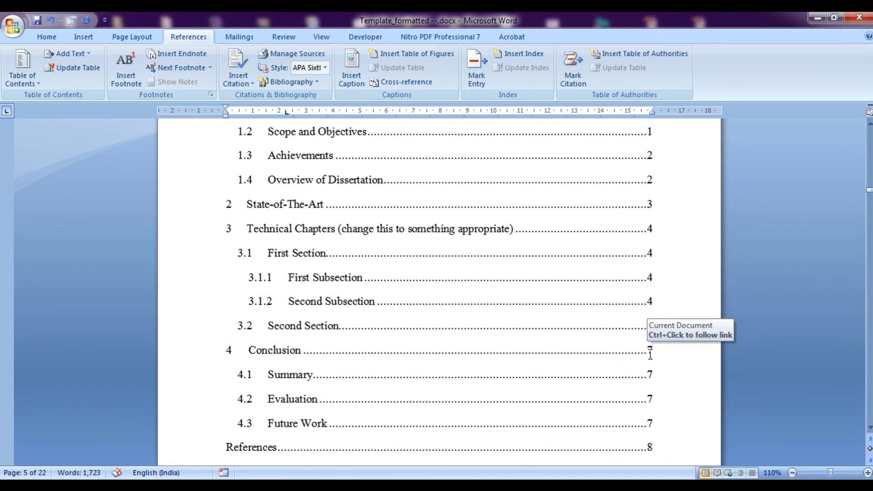
scroll(588, 370, down, 1)
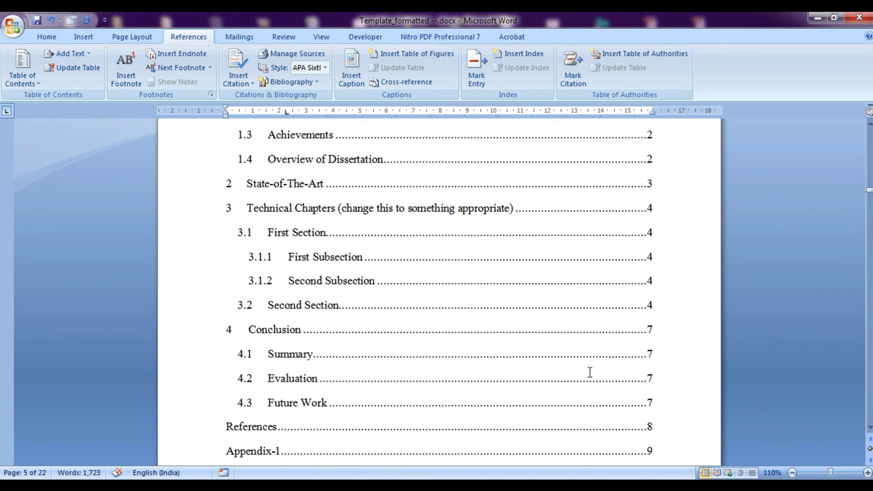
click(301, 303)
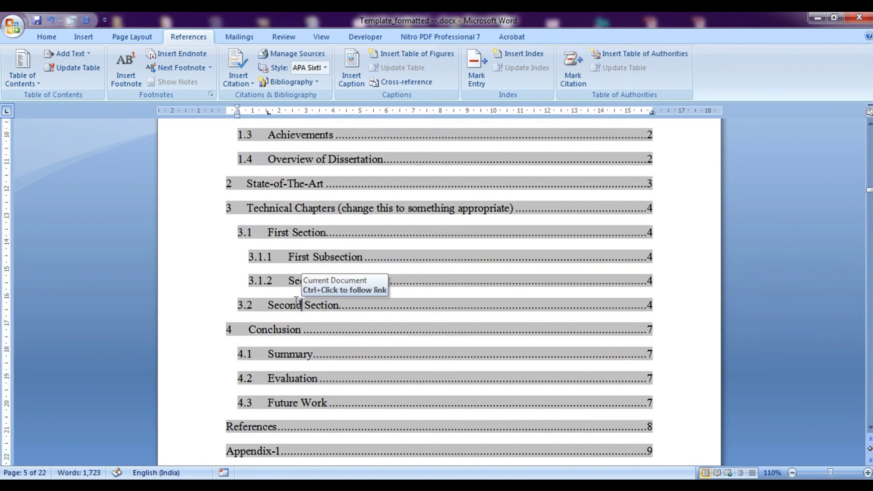
Update the entire table of contents so Conclusion reads page 9 and appendices 11–13.
right_click(472, 306)
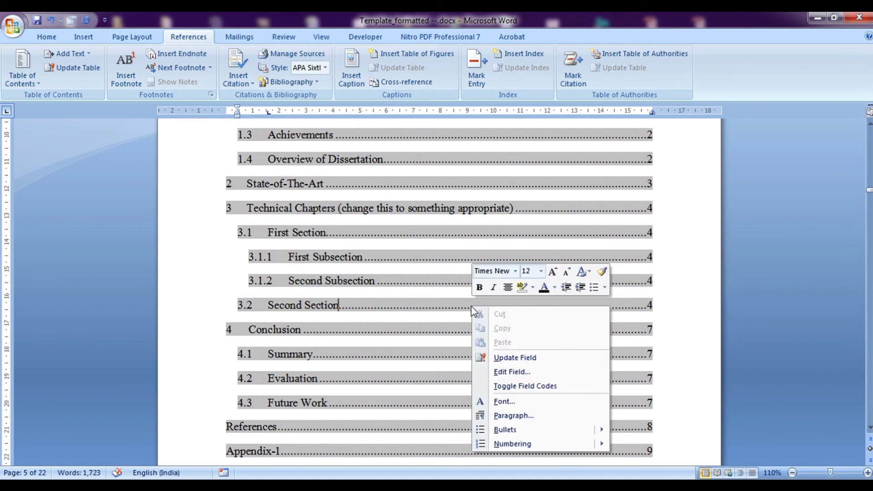
click(489, 358)
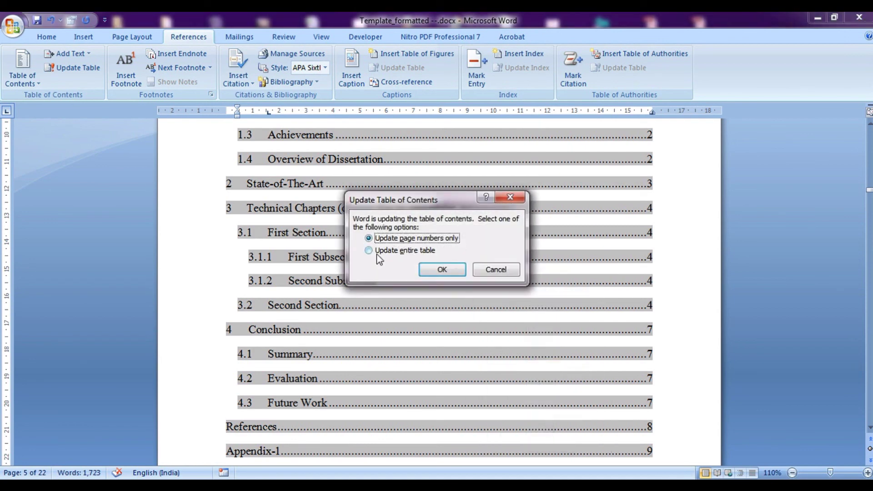
click(417, 251)
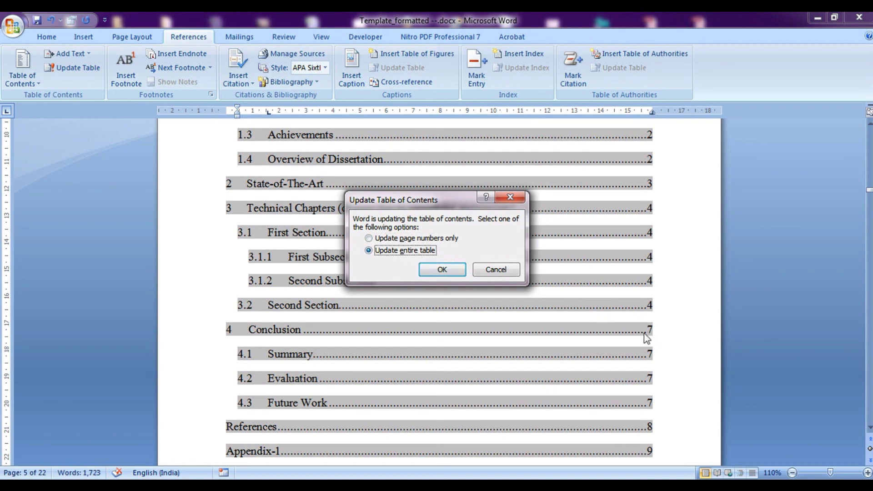
click(445, 271)
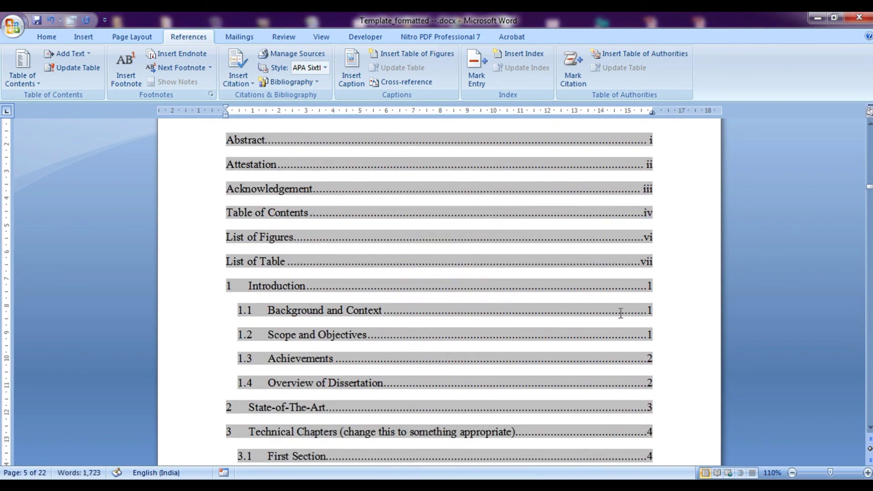
drag(869, 190, 869, 193)
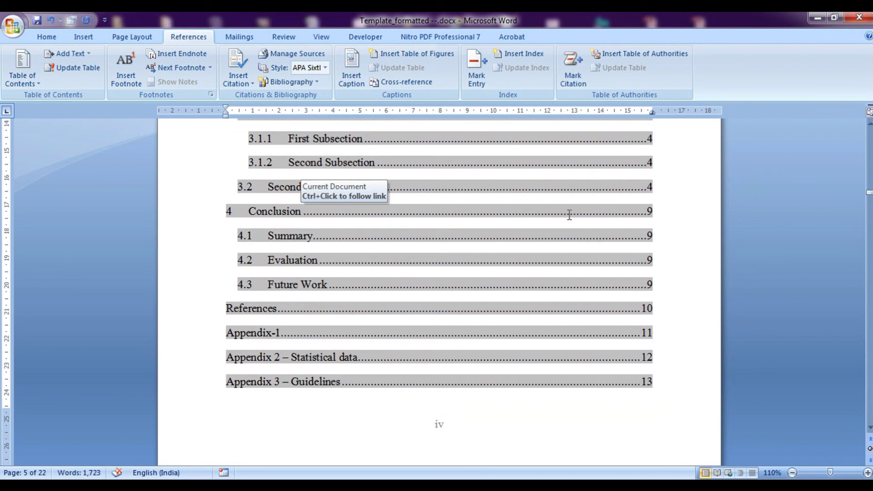
click(649, 211)
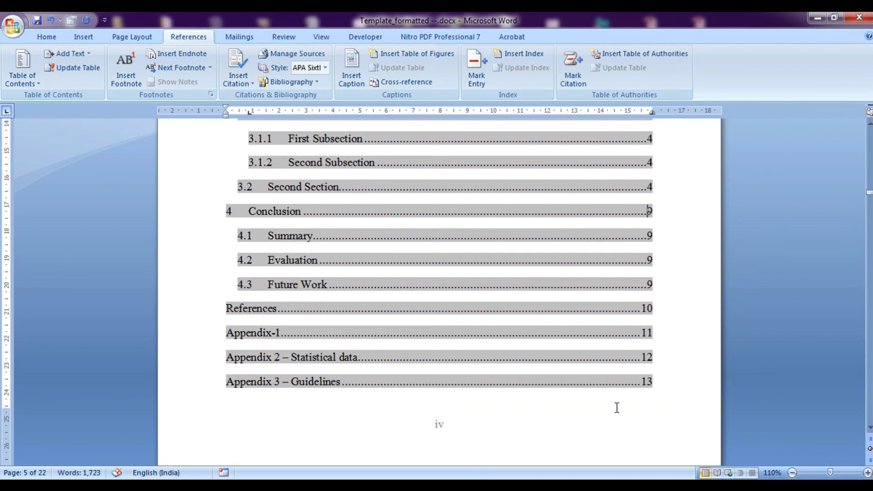
scroll(617, 408, up, 10)
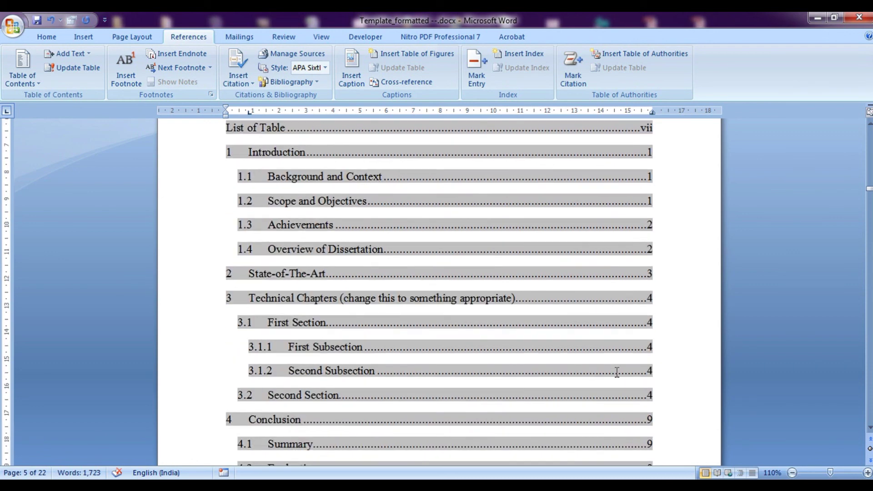